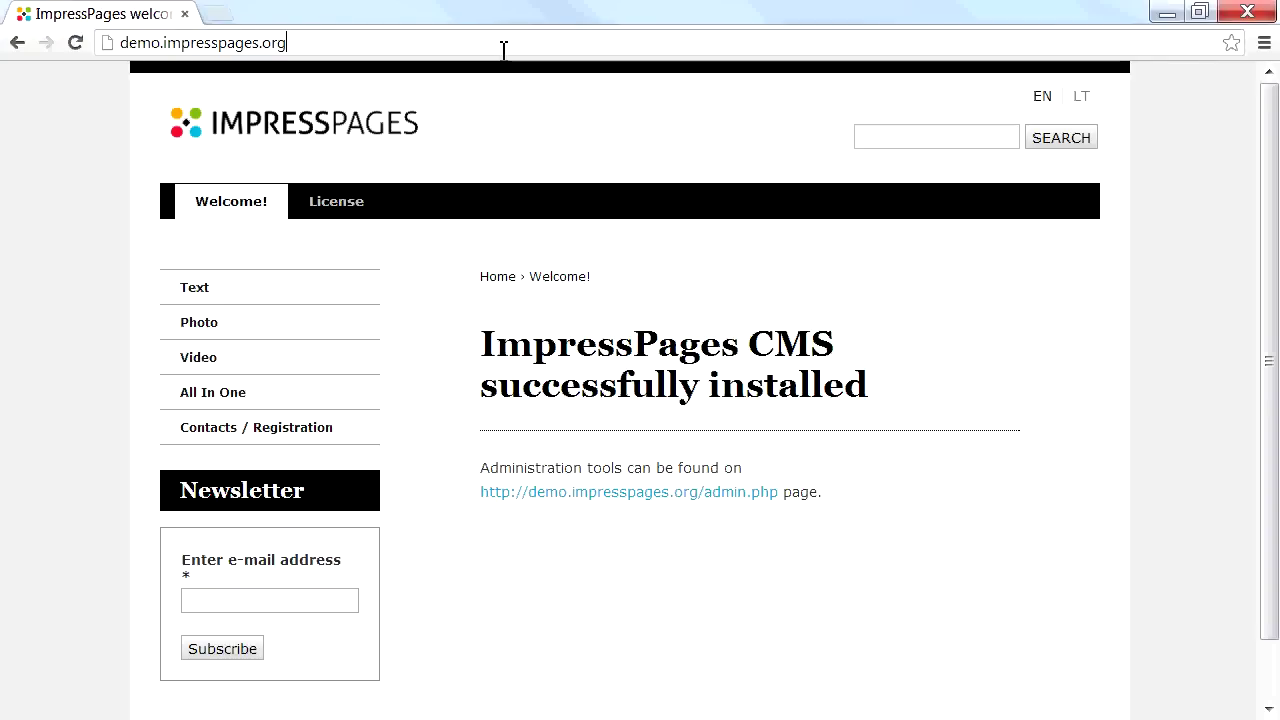
# Log in at /admin.php with the admin user name and password.
pyautogui.write('/')
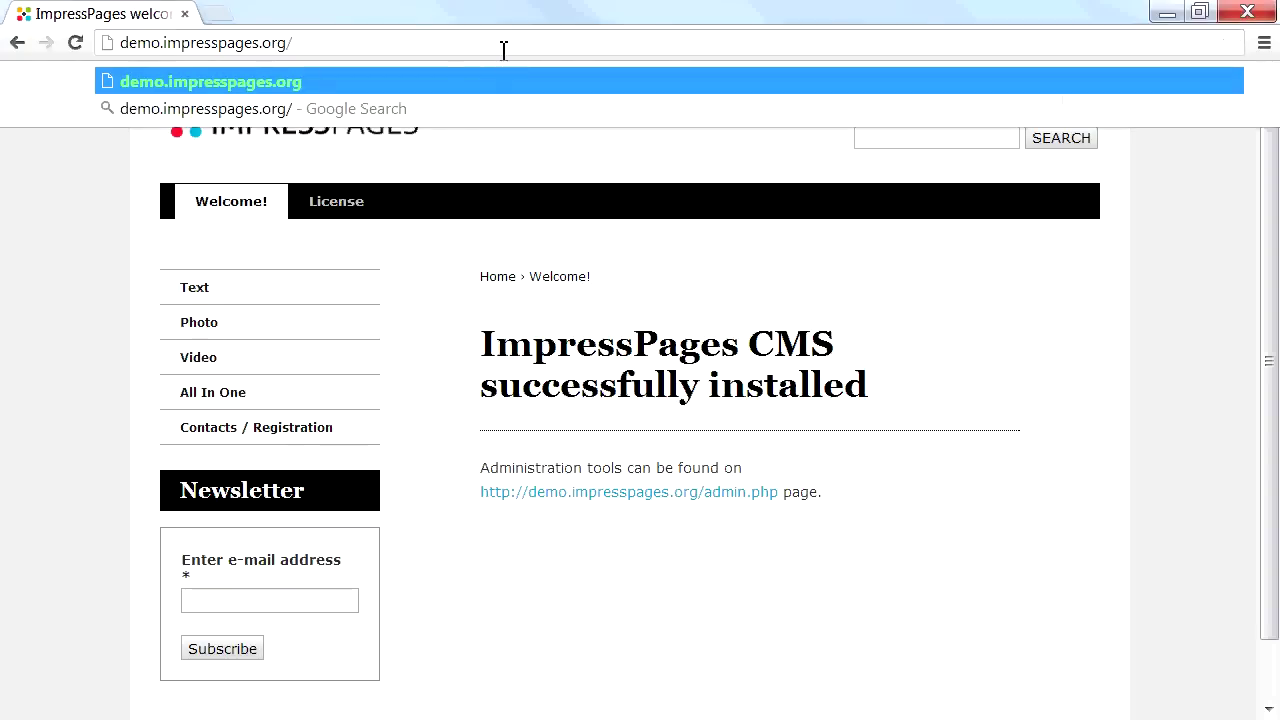
pyautogui.write('admin.p')
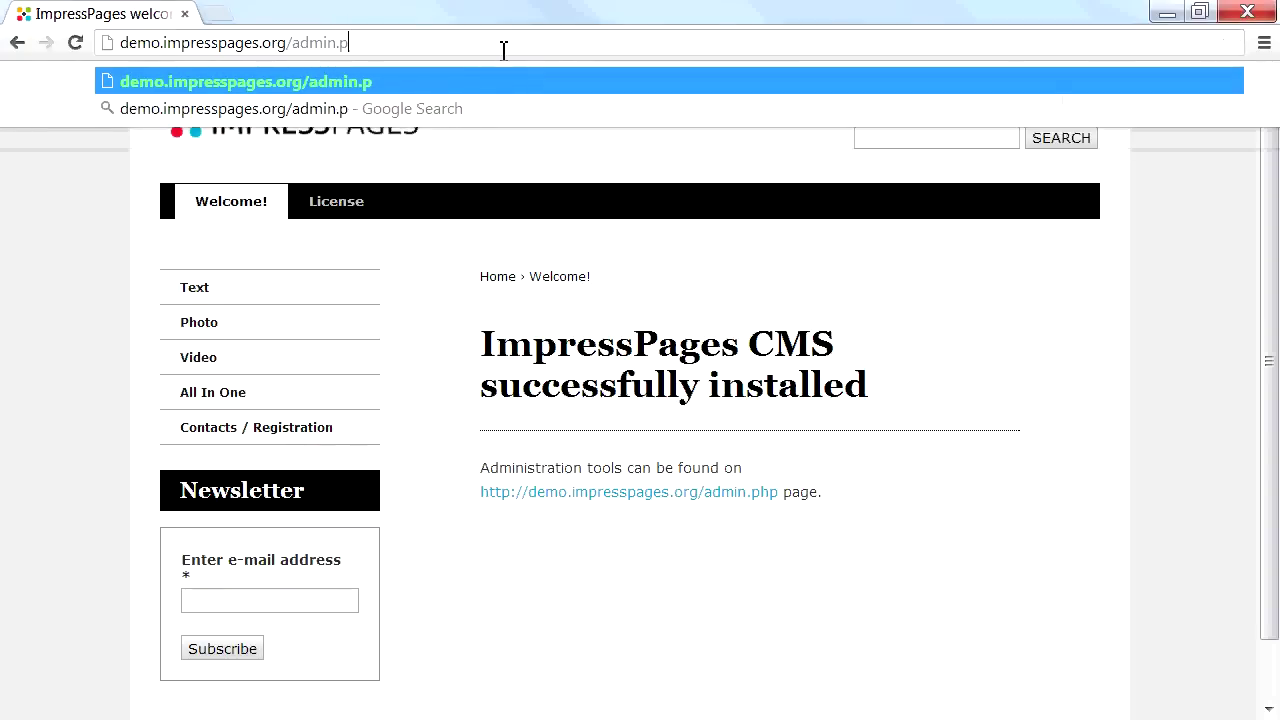
pyautogui.write('hp')
pyautogui.press('Return')
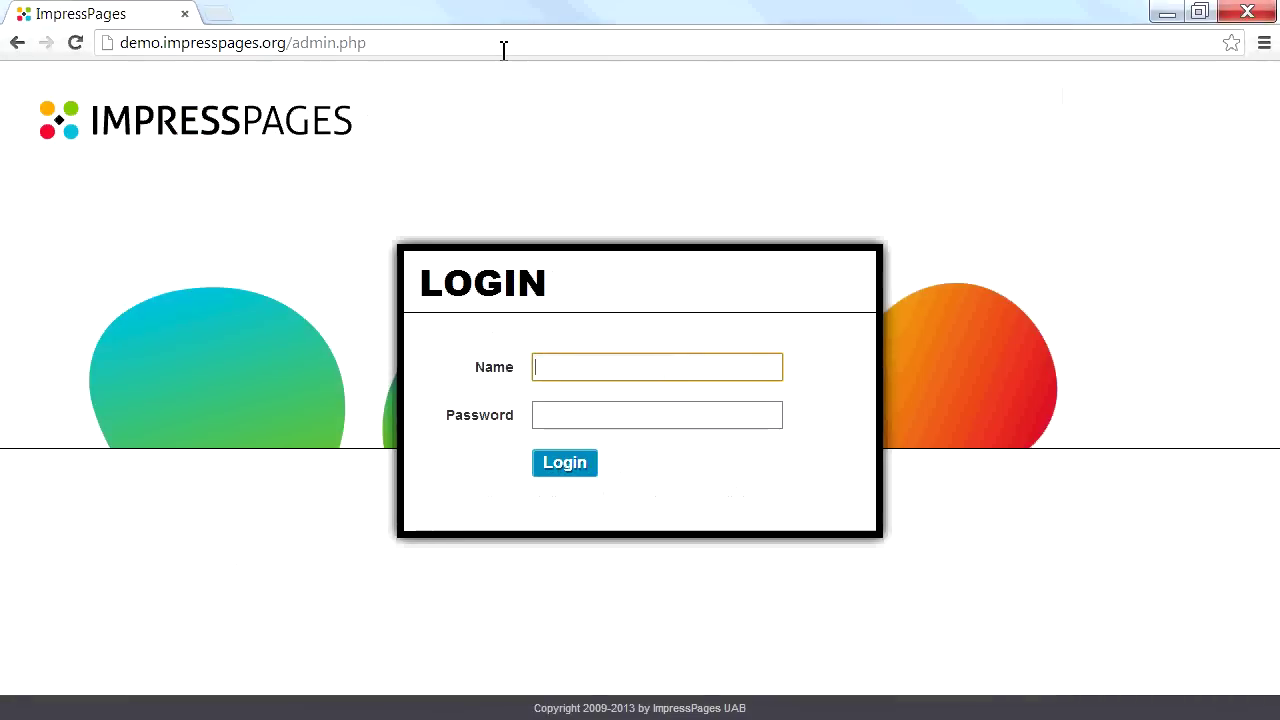
pyautogui.write('admin')
pyautogui.press('Tab')
pyautogui.write('a')
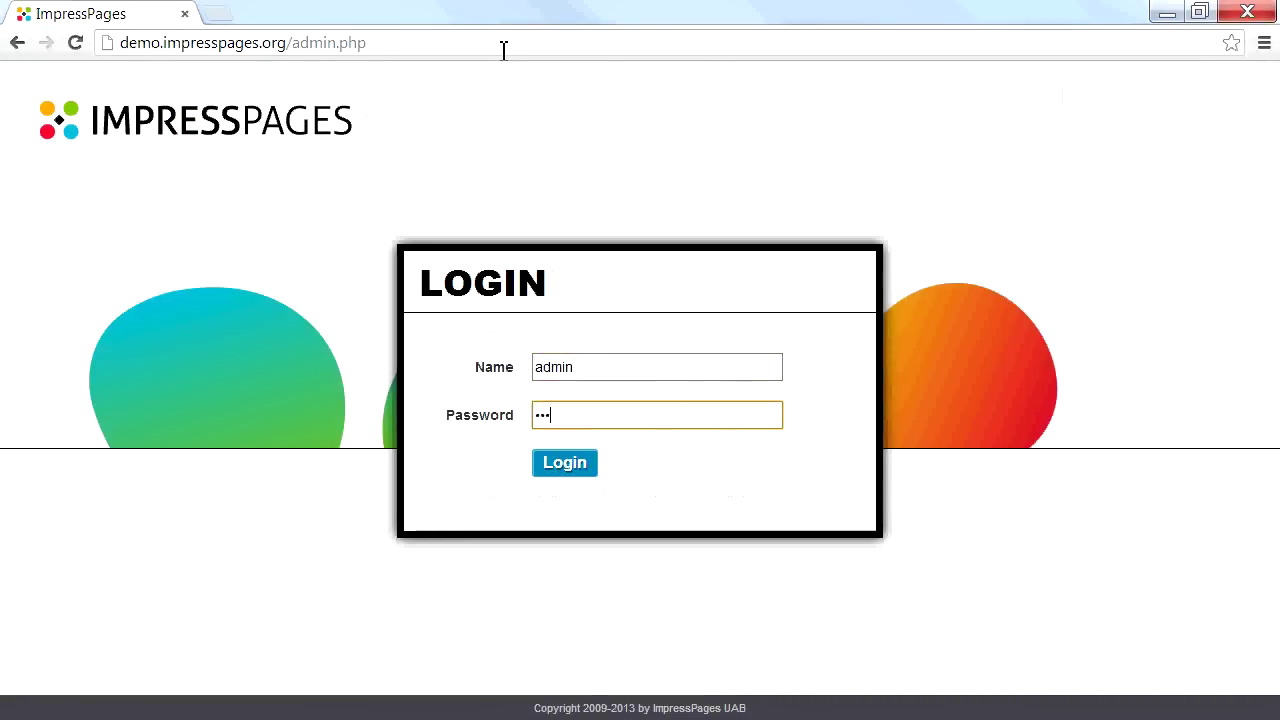
pyautogui.press('Return')
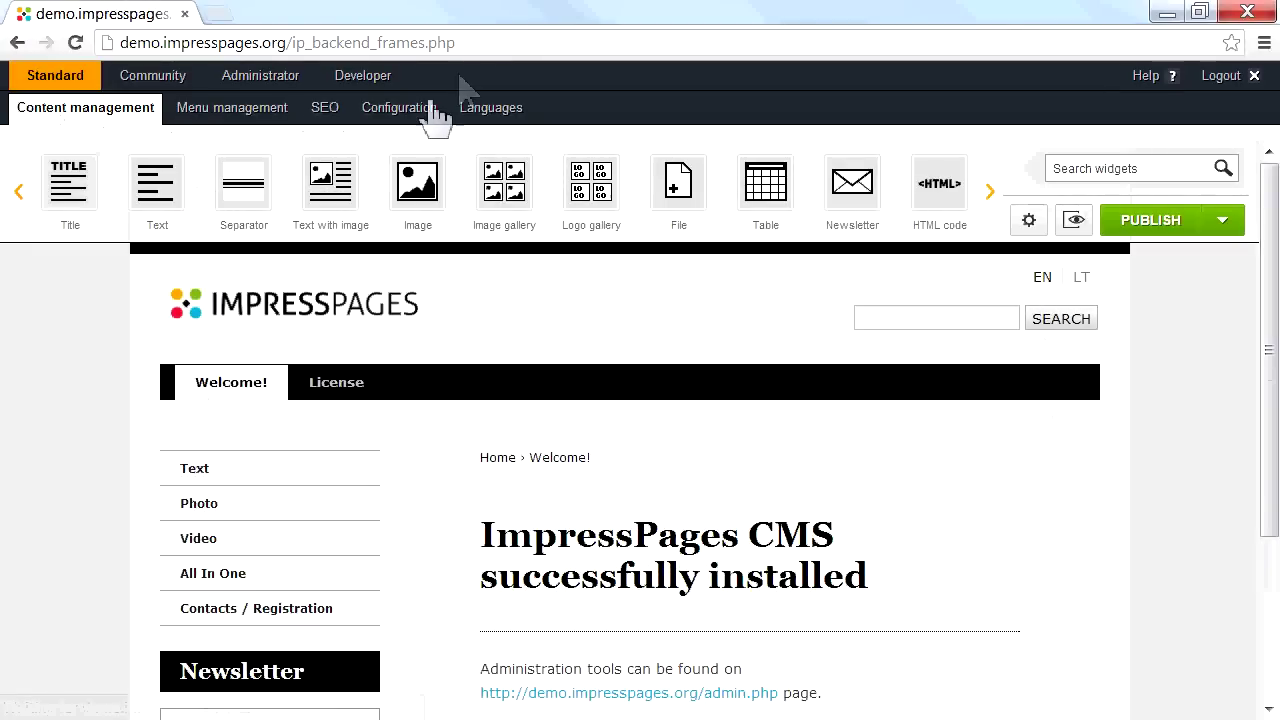
pyautogui.scroll(-1, 296, 425)
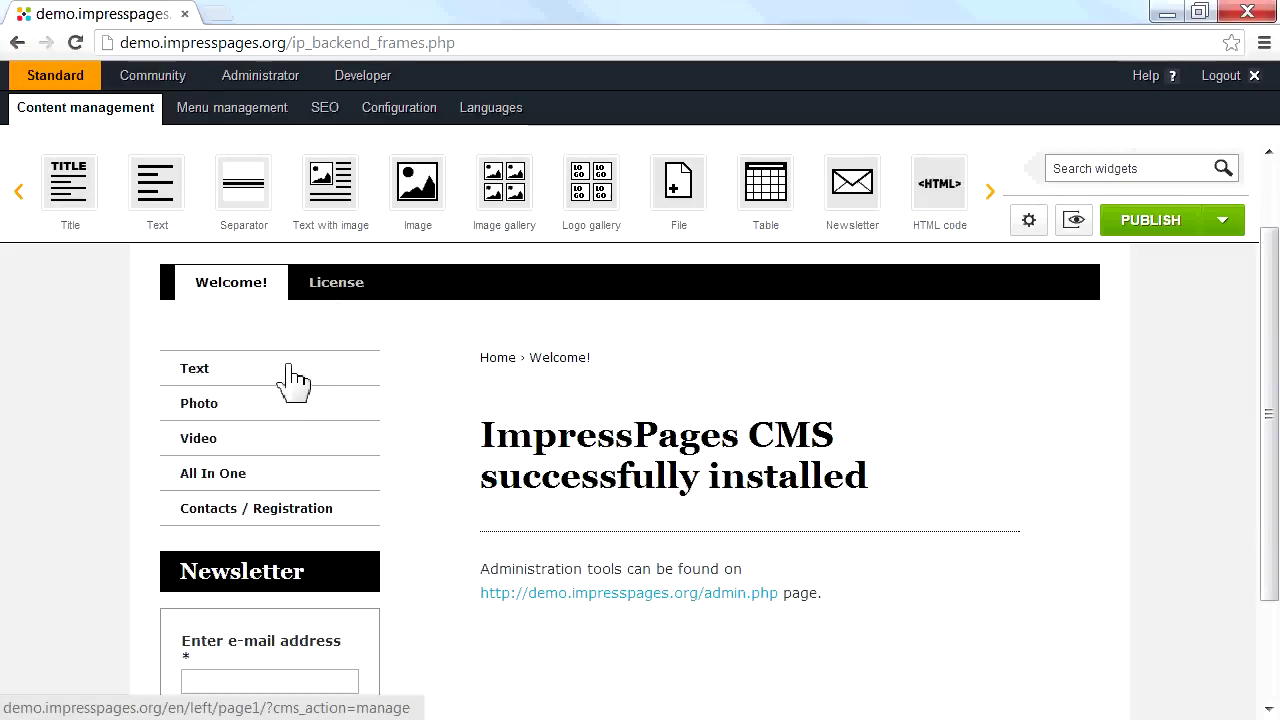
pyautogui.click(288, 368)
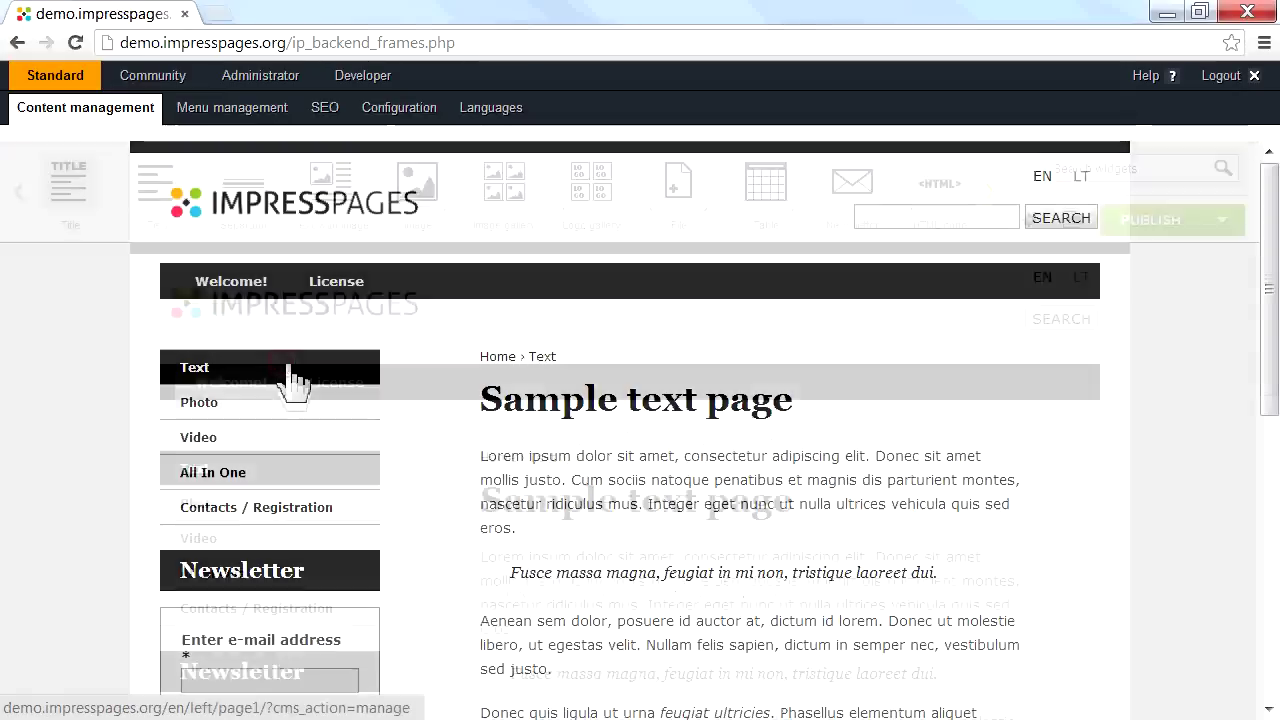
pyautogui.click(262, 503)
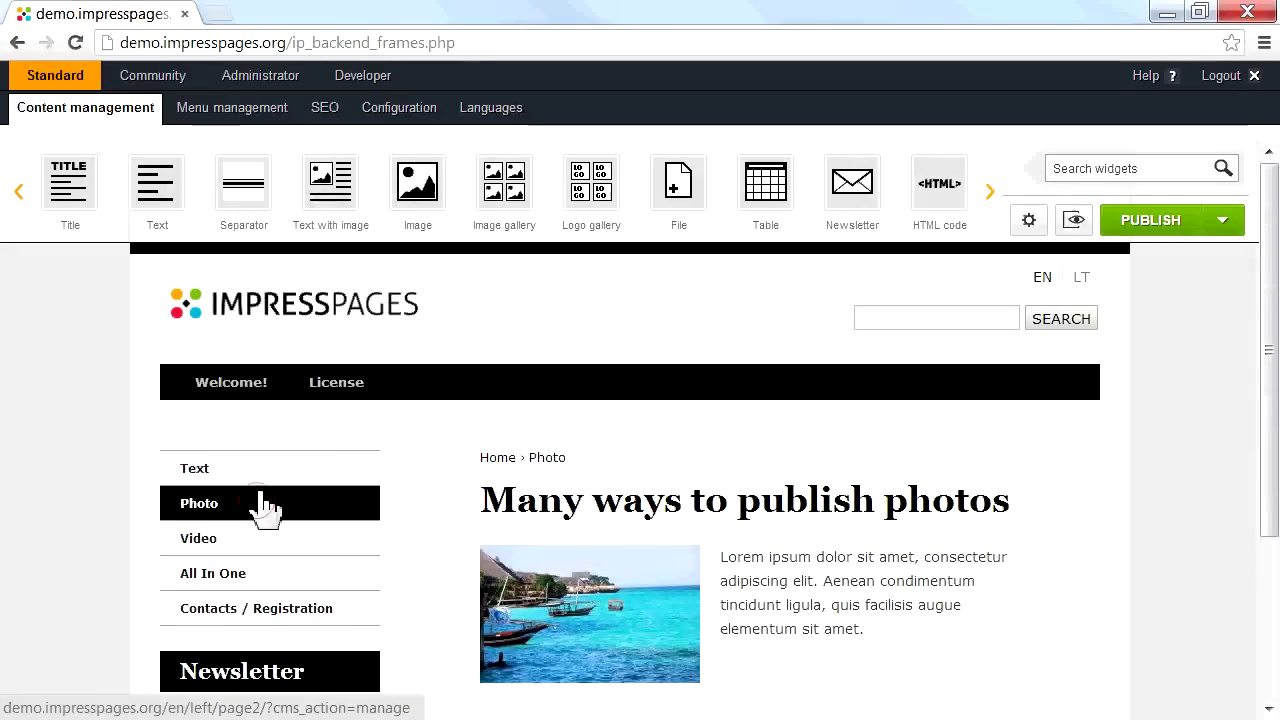
pyautogui.click(250, 546)
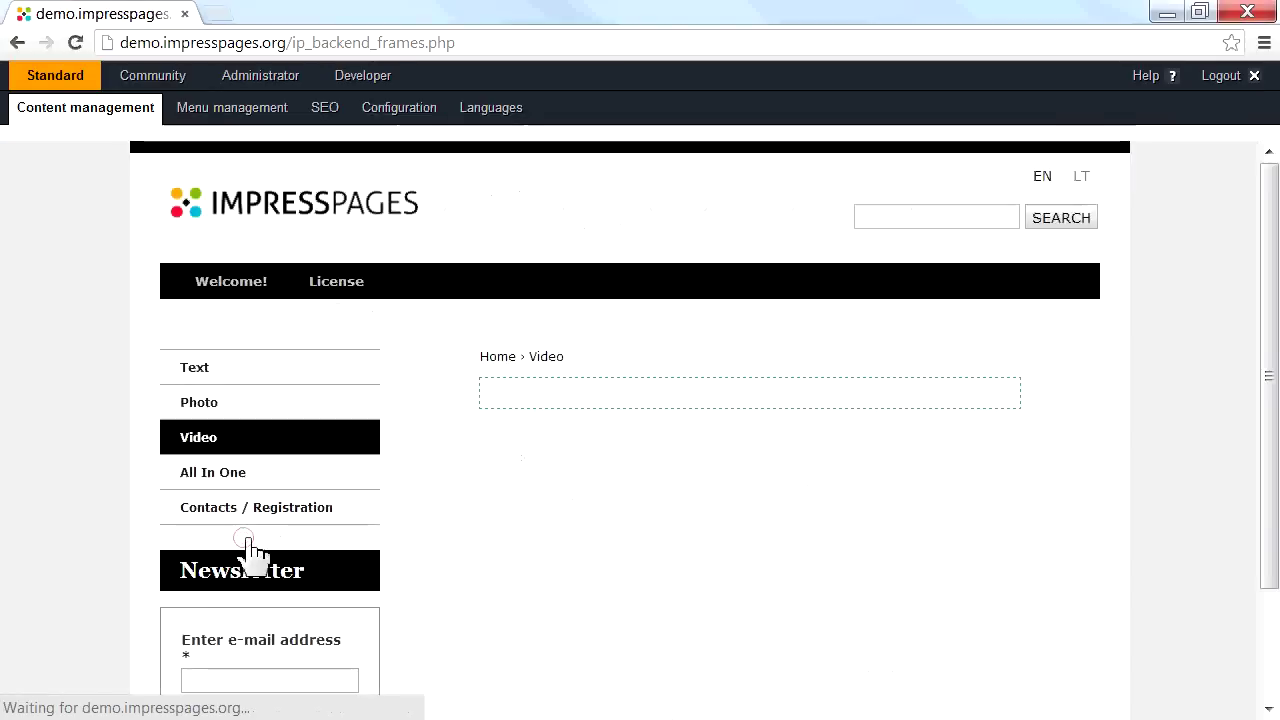
pyautogui.click(248, 590)
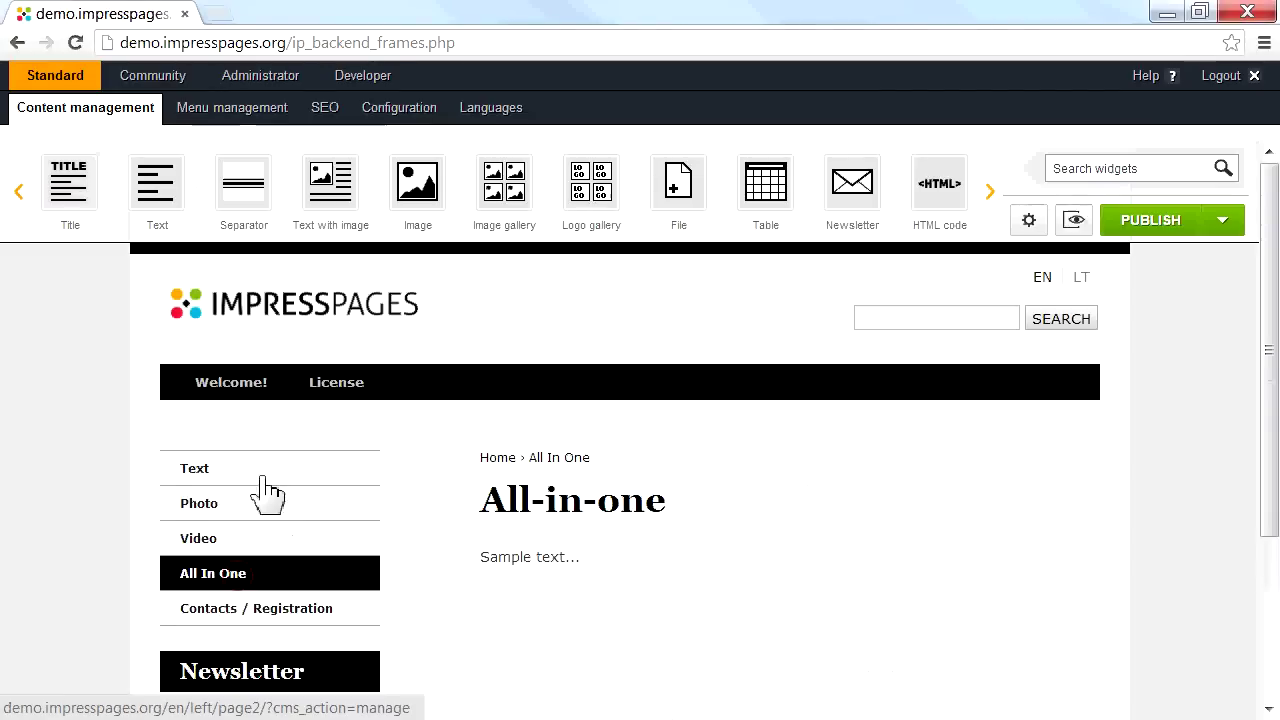
pyautogui.click(240, 388)
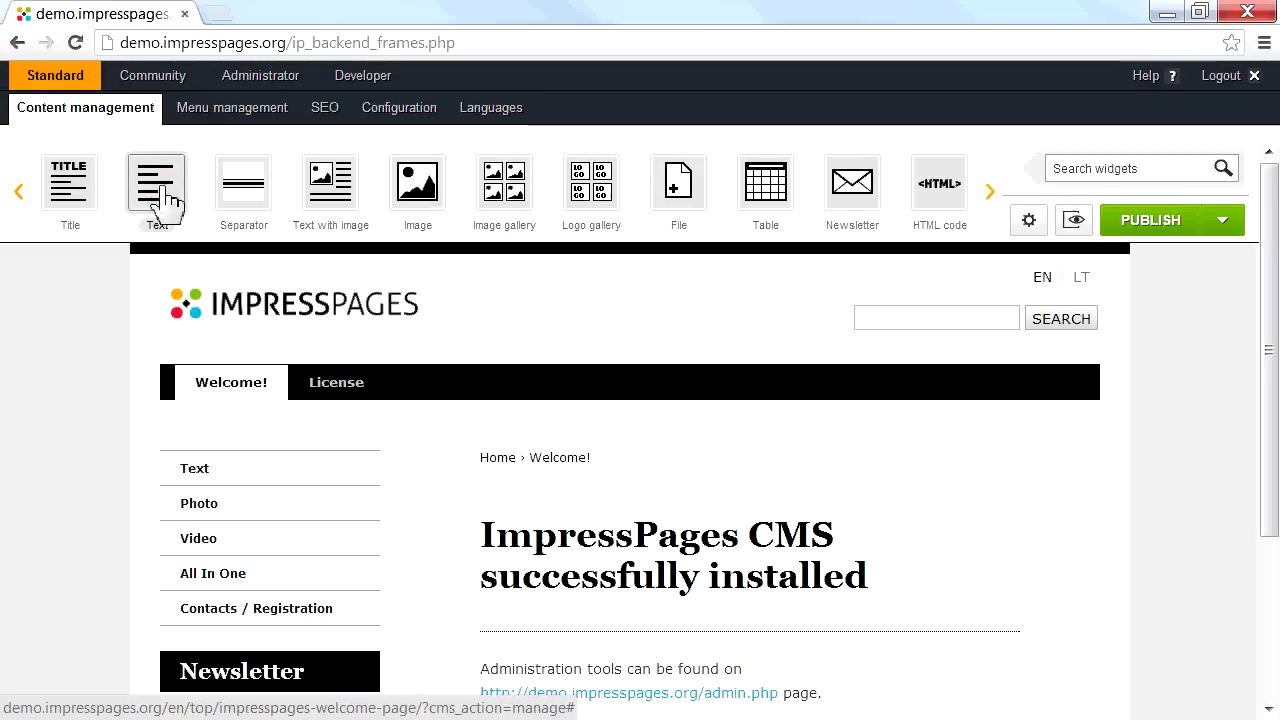
# Add a Text block below the title with the pasted sentence on simplicity and real-website fonts, colours and styles.
pyautogui.moveTo(168, 198)
pyautogui.mouseDown()
pyautogui.moveTo(257, 294)
pyautogui.moveTo(540, 478)
pyautogui.moveTo(566, 520)
pyautogui.moveTo(598, 688)
pyautogui.moveTo(582, 676)
pyautogui.moveTo(589, 664)
pyautogui.moveTo(580, 670)
pyautogui.mouseUp()
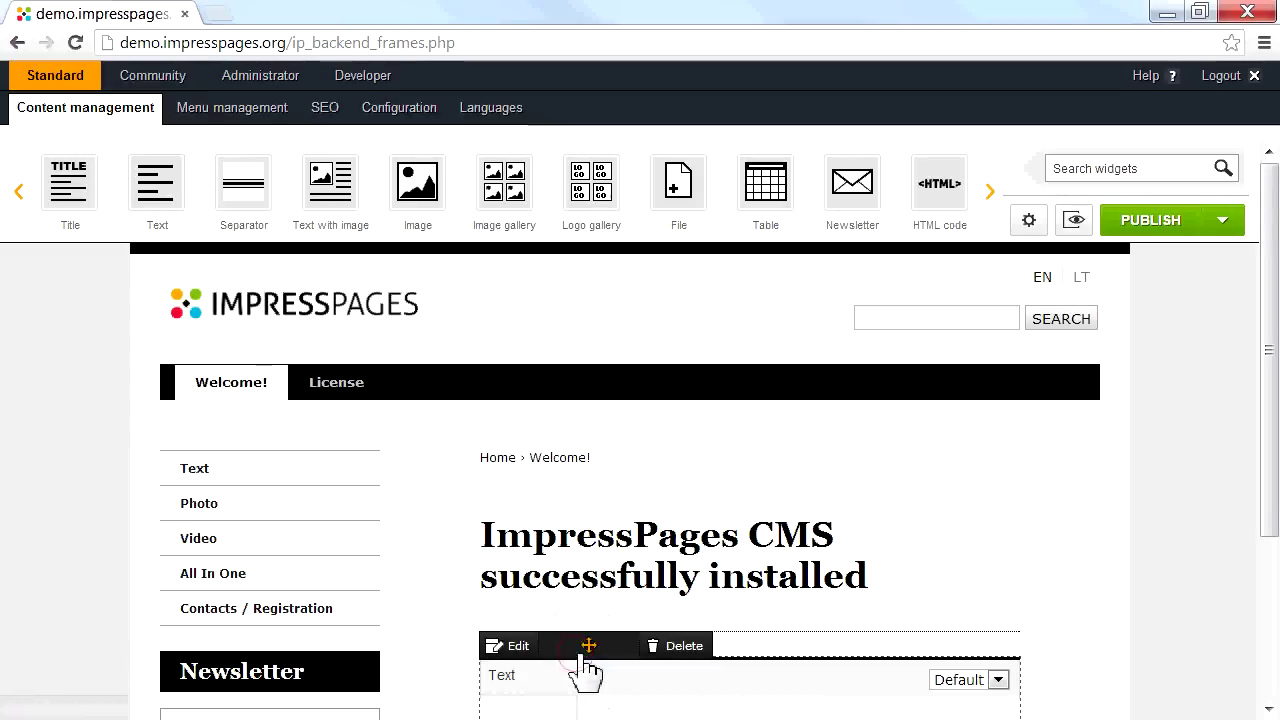
pyautogui.scroll(-1, 595, 614)
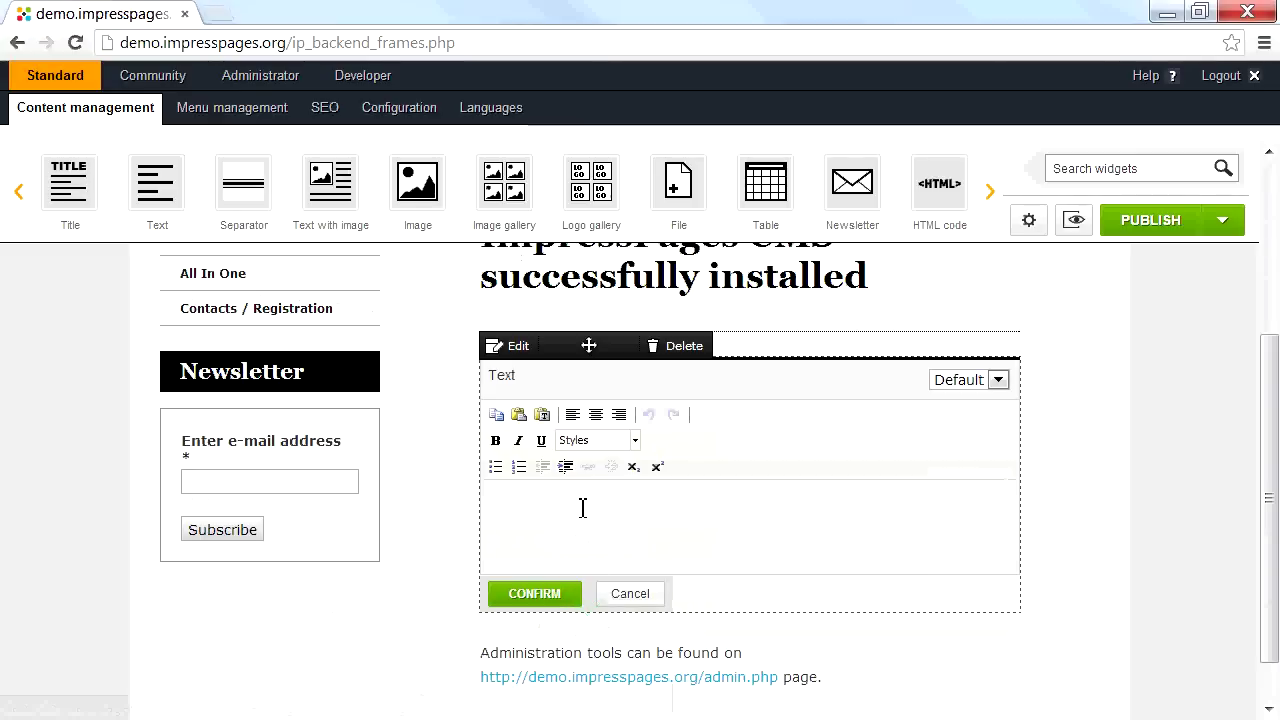
pyautogui.click(582, 507)
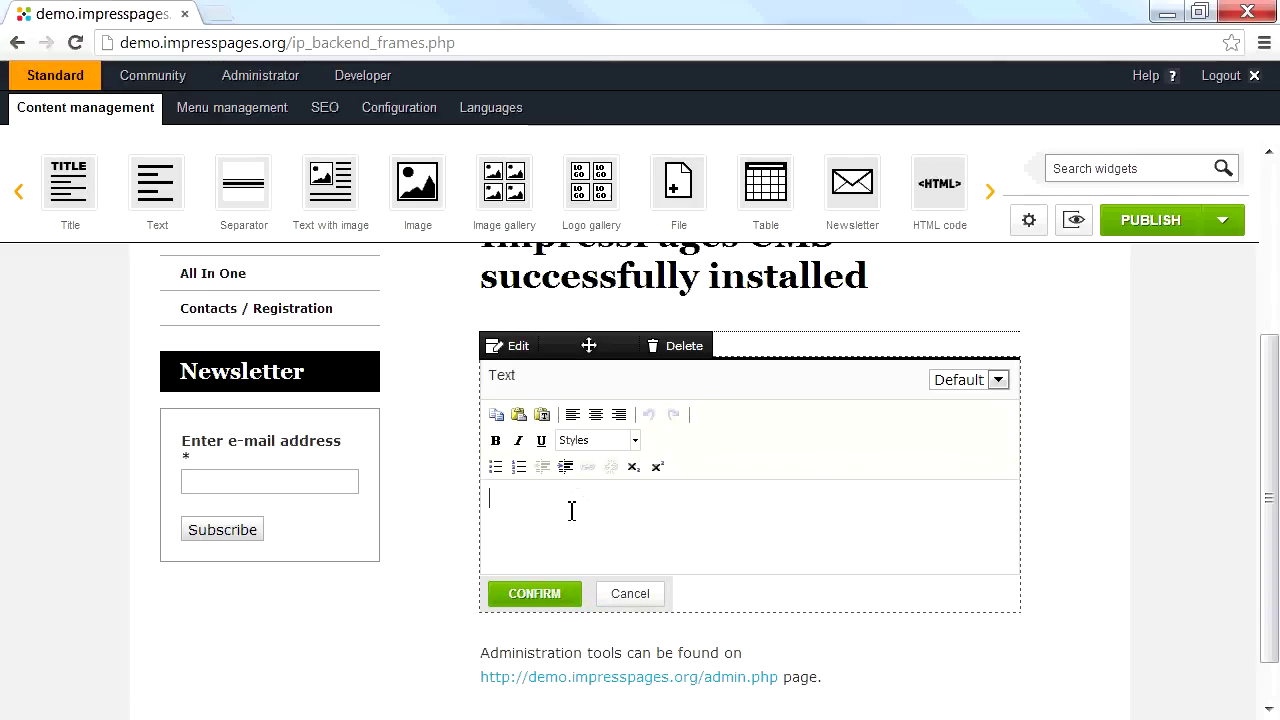
pyautogui.write("I like the simplicity. Fonts, colors, and styles are the same as they are on a real website. That's really cool.")
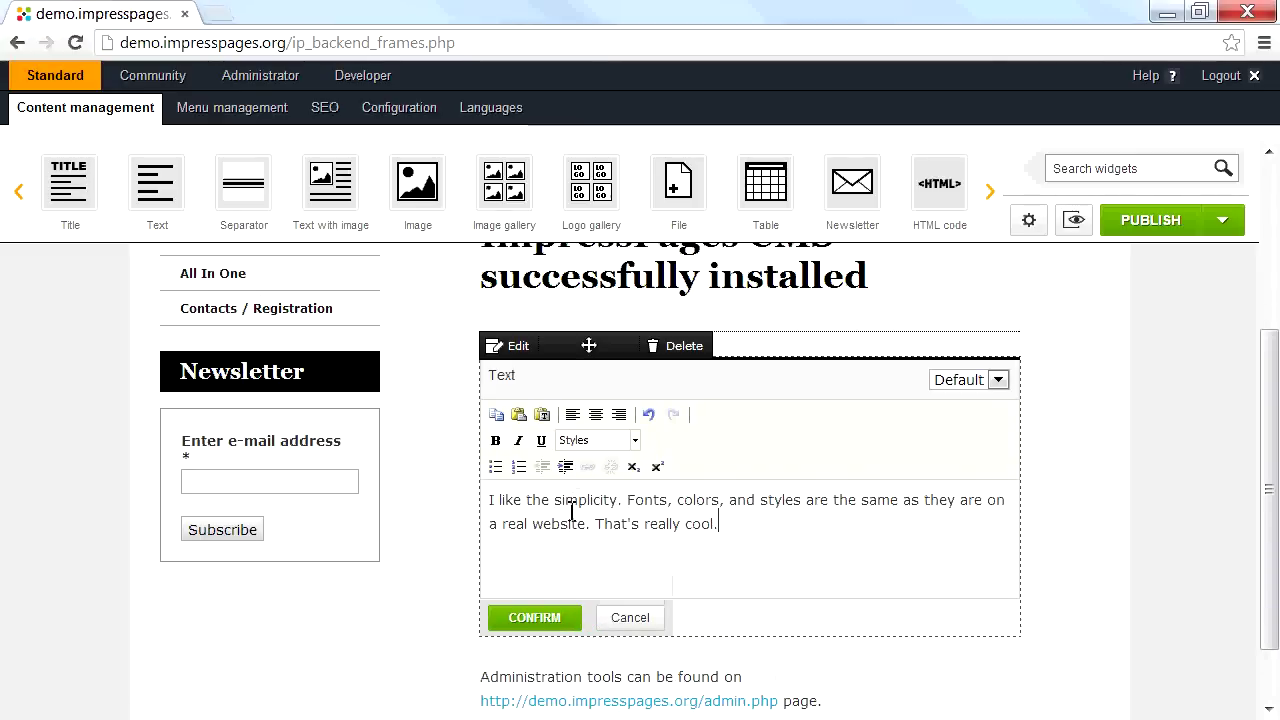
pyautogui.click(553, 624)
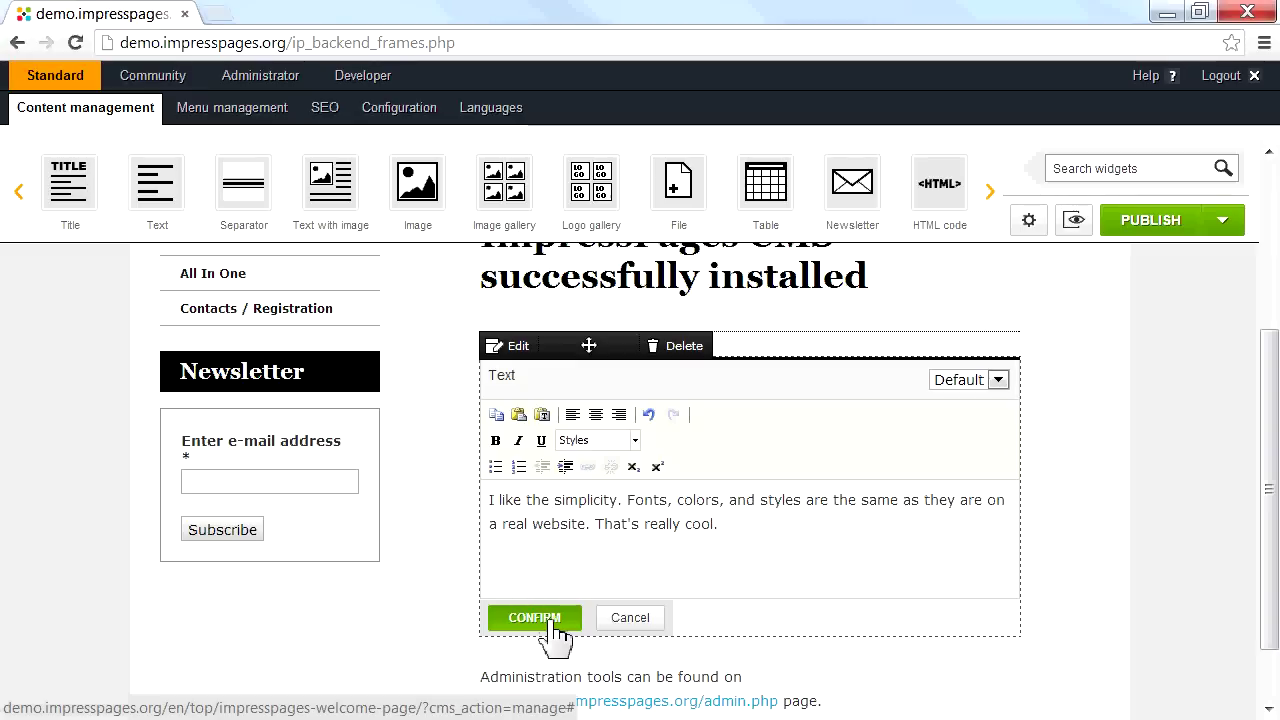
pyautogui.click(553, 622)
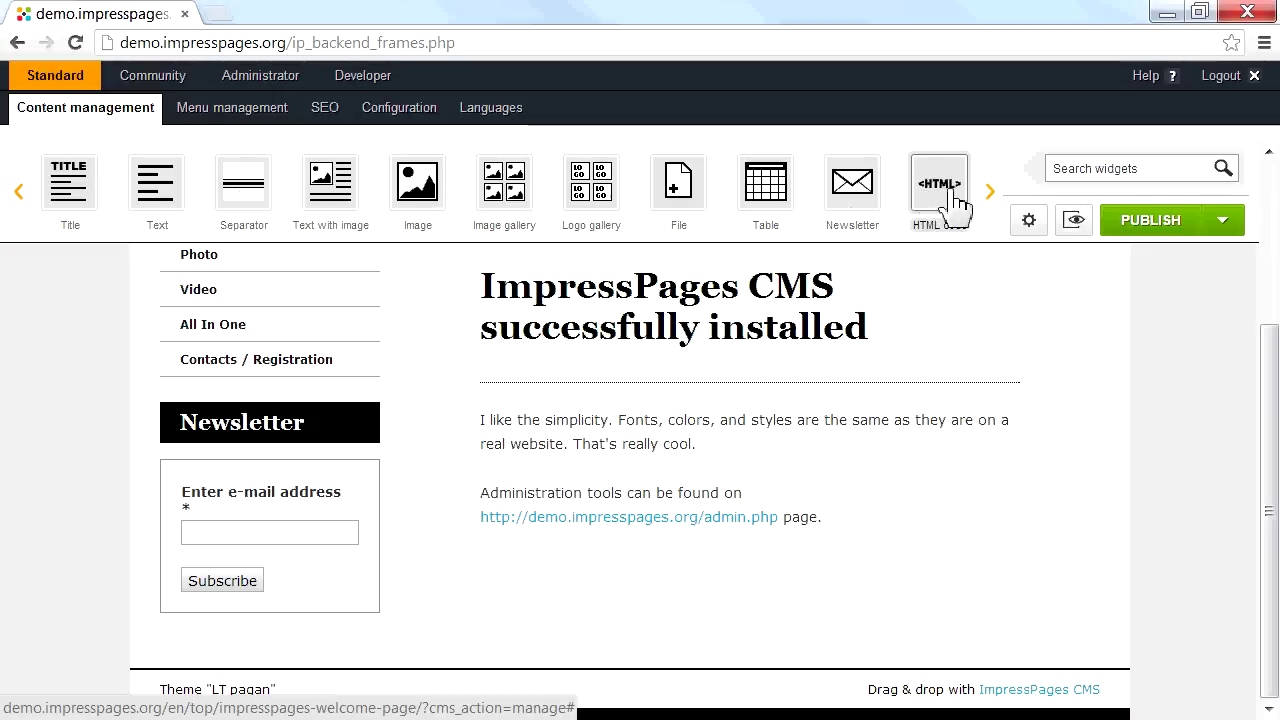
# Page the widget bar forward to the Rich text, F.A.Q. and Contact form widgets.
pyautogui.click(990, 192)
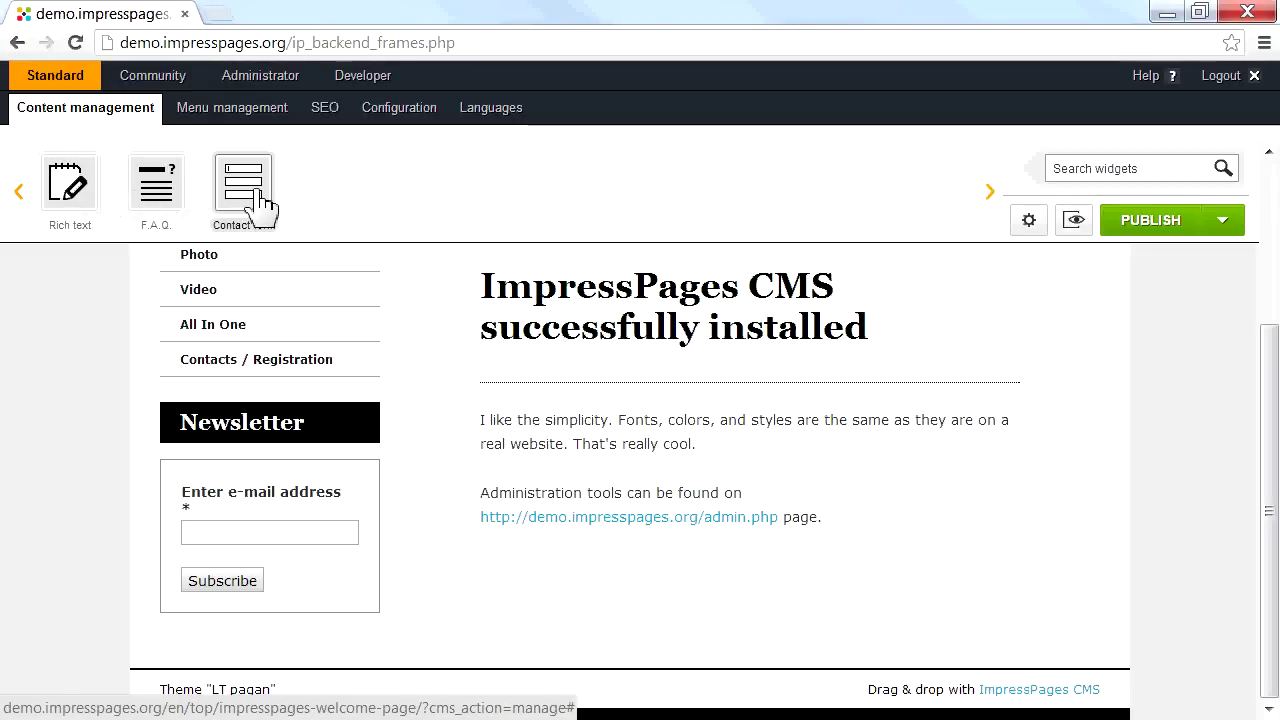
# Add an Image gallery above the title with uploaded photos DSC_0138, DSC_0161 and DSC_0188.
pyautogui.click(27, 205)
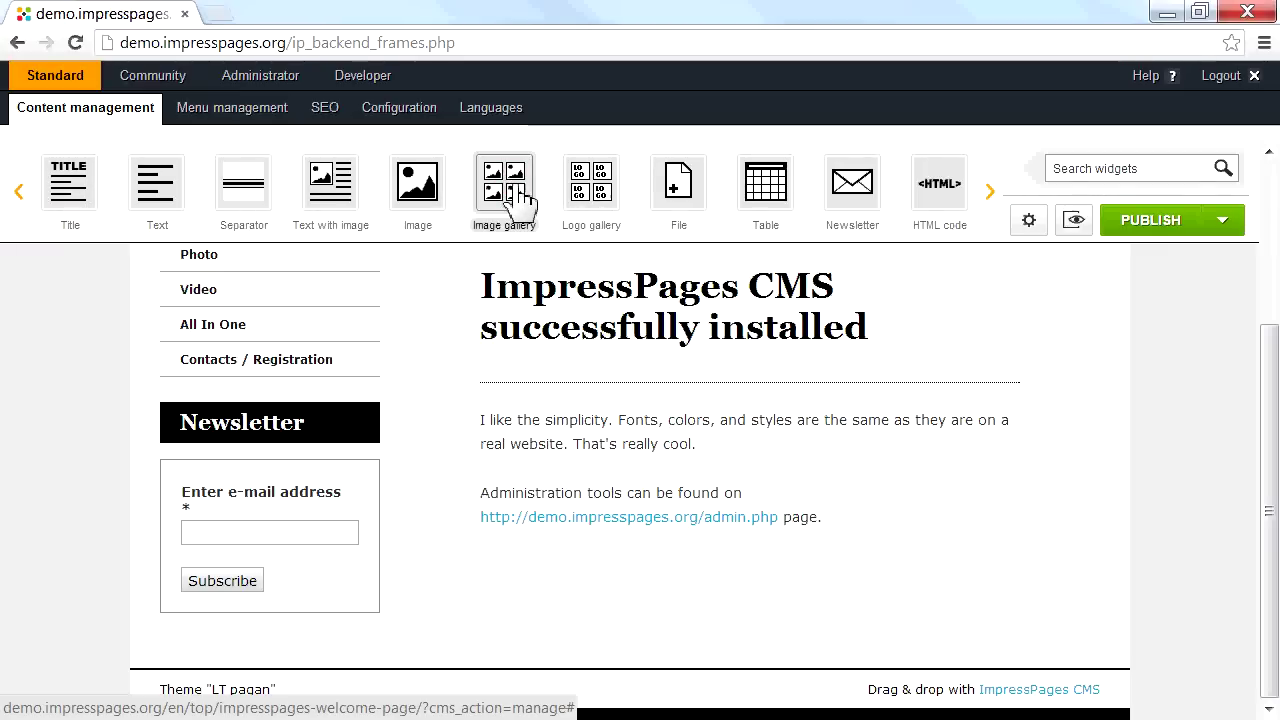
pyautogui.moveTo(521, 195); pyautogui.dragTo(528, 300)
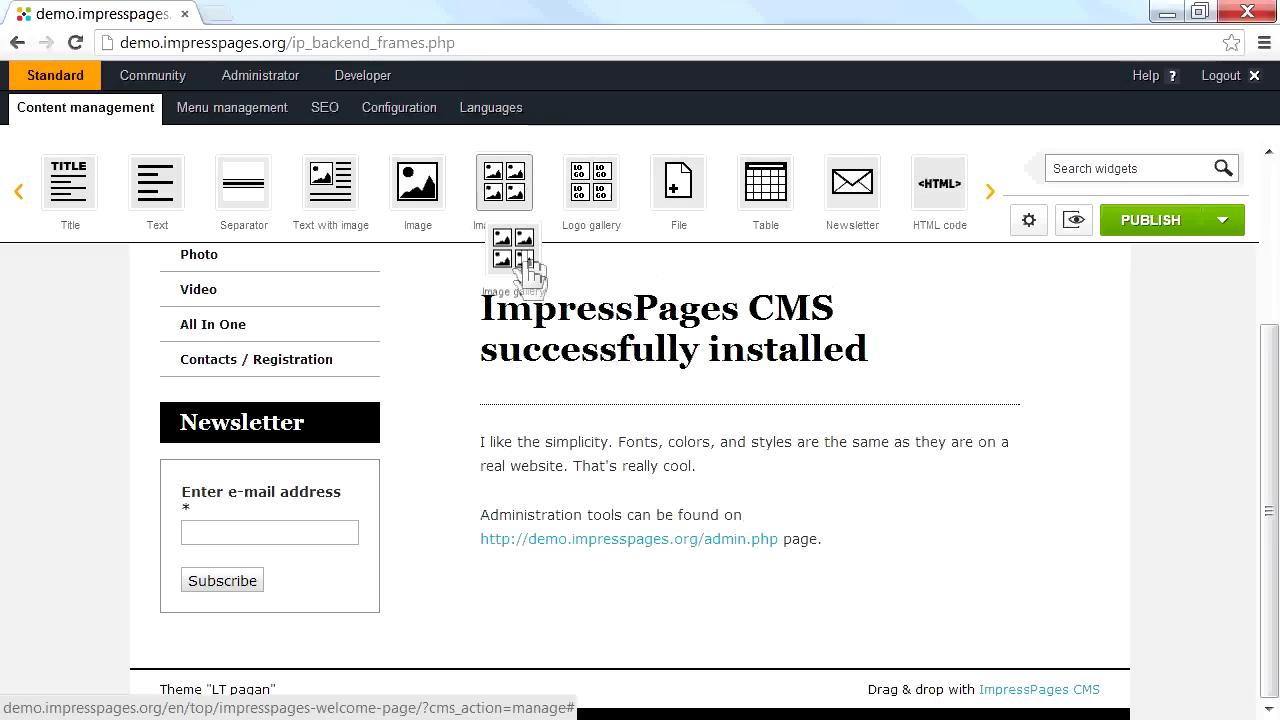
pyautogui.moveTo(528, 300); pyautogui.dragTo(522, 294)
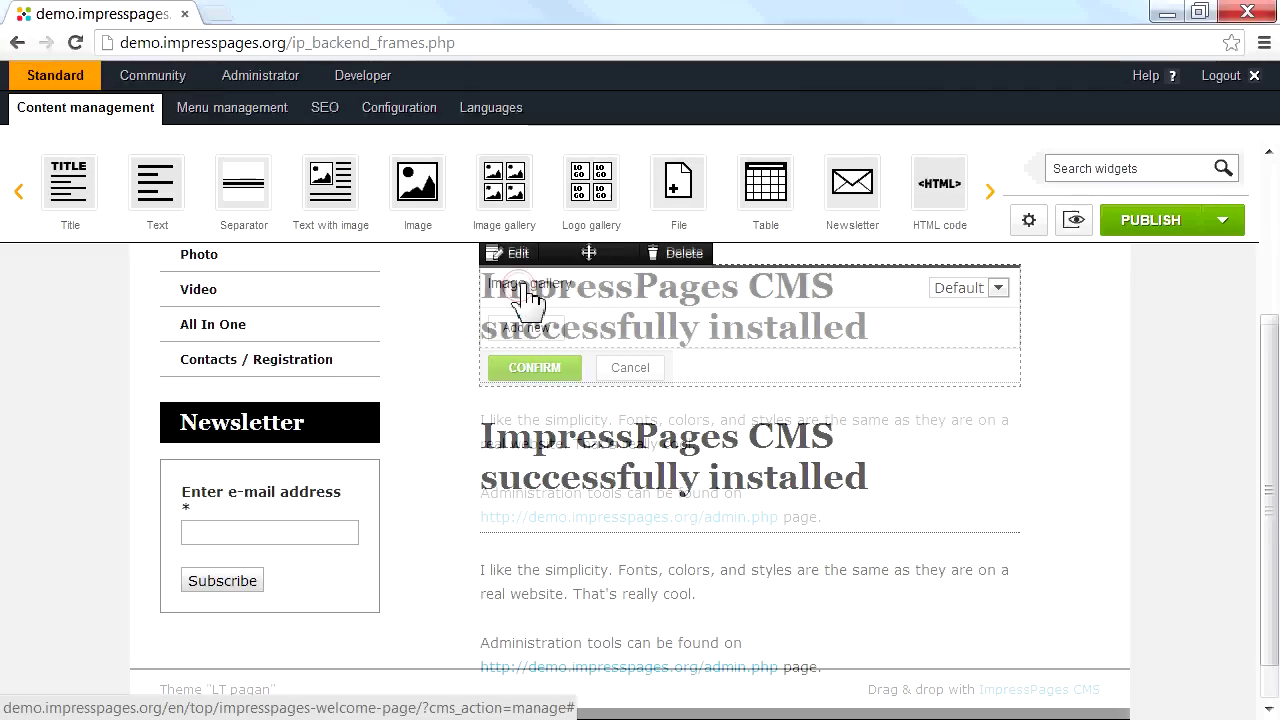
pyautogui.click(548, 338)
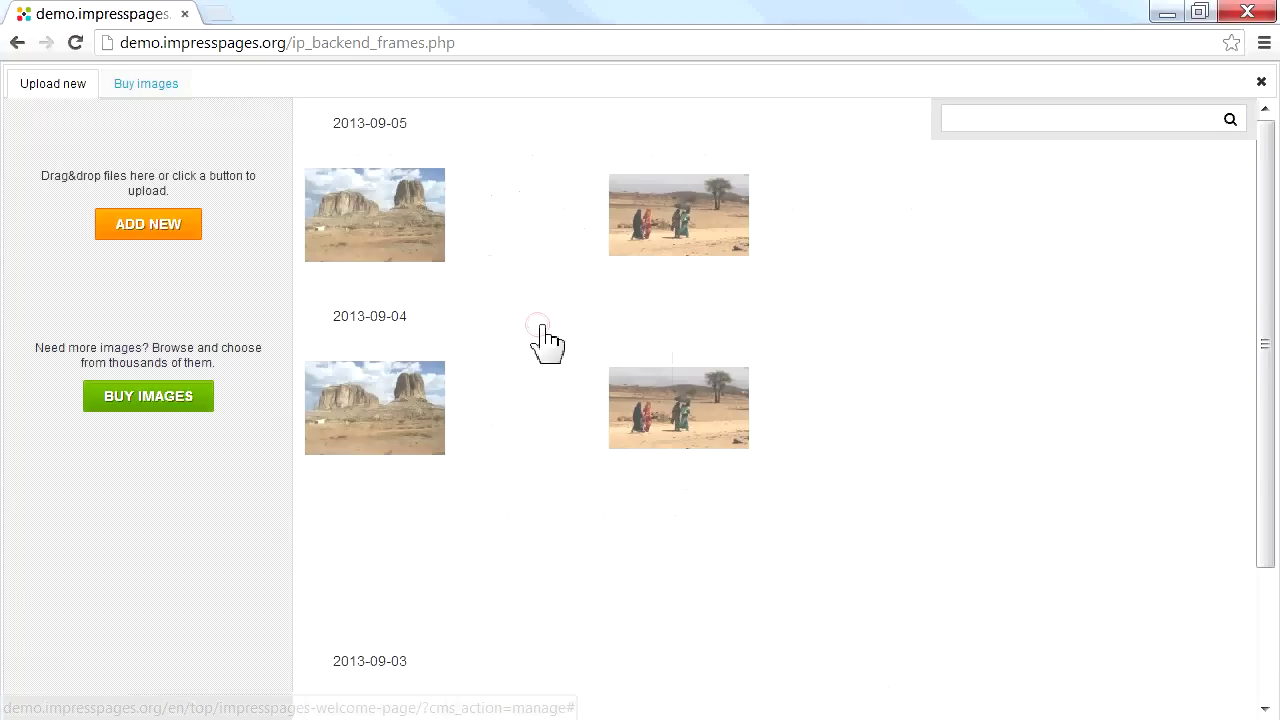
pyautogui.click(527, 228)
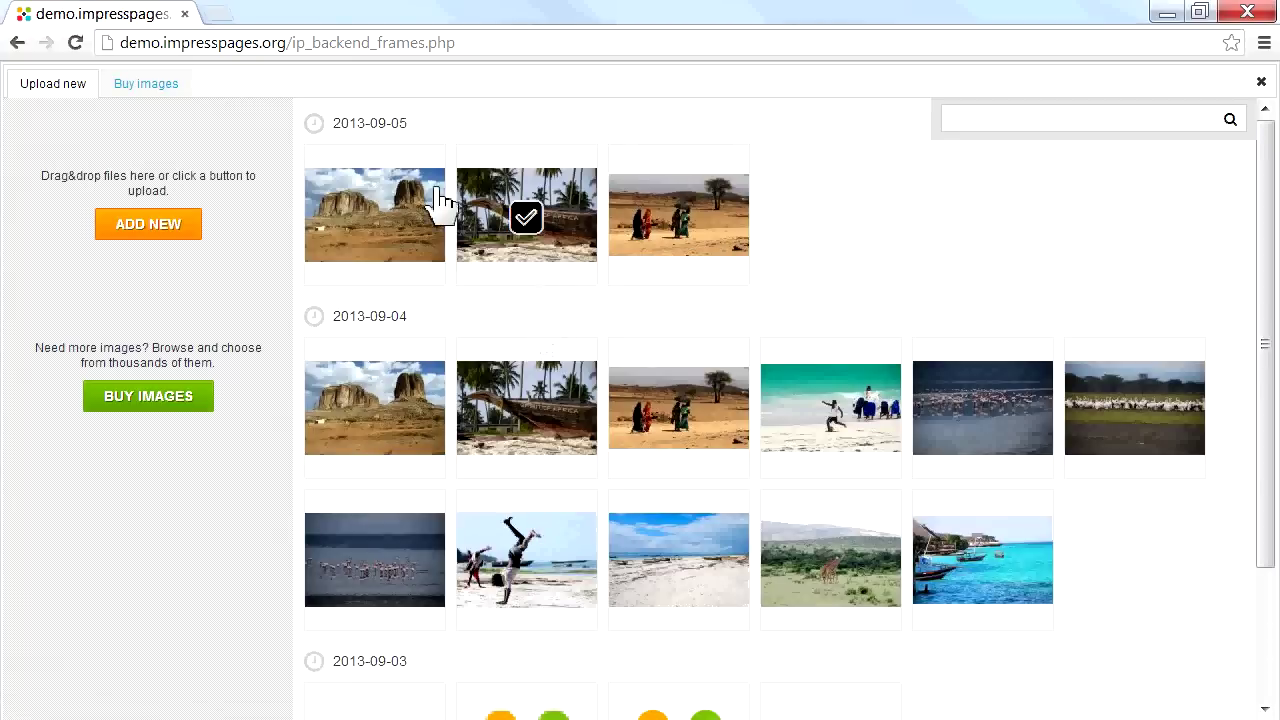
pyautogui.click(182, 224)
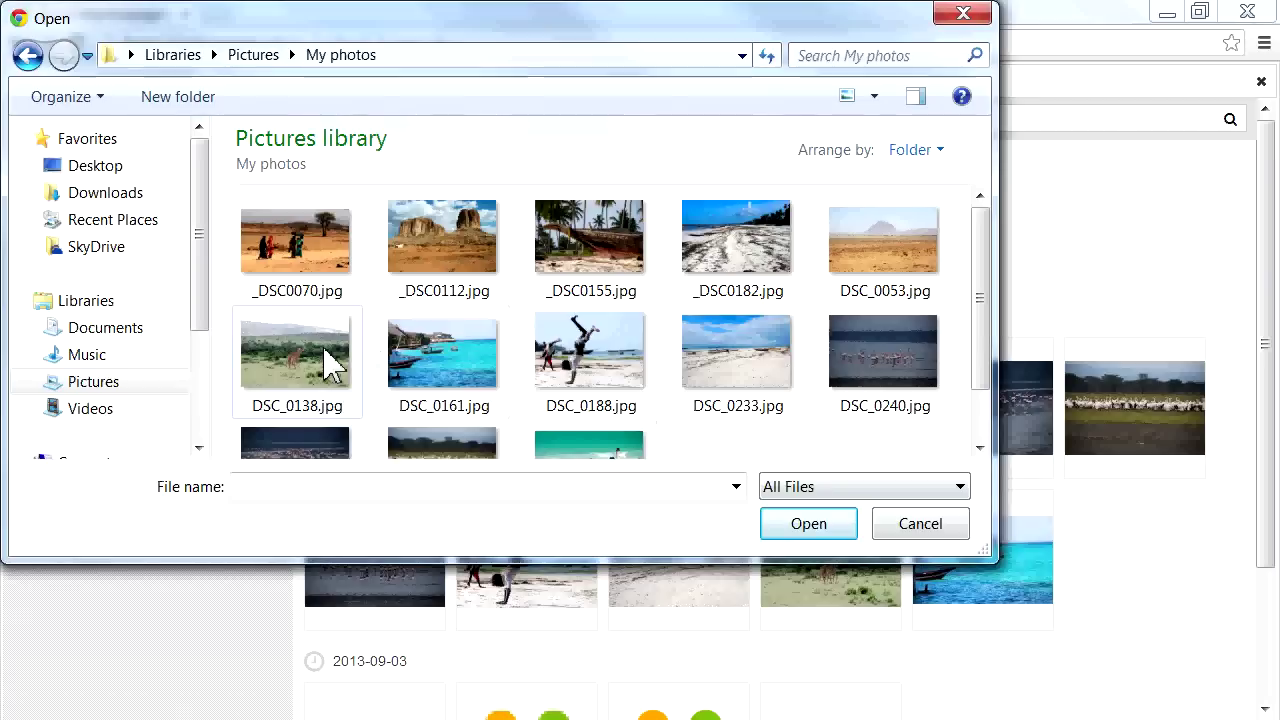
pyautogui.click(329, 357)
pyautogui.keyDown('shift'); pyautogui.click(591, 372); pyautogui.keyUp('shift')
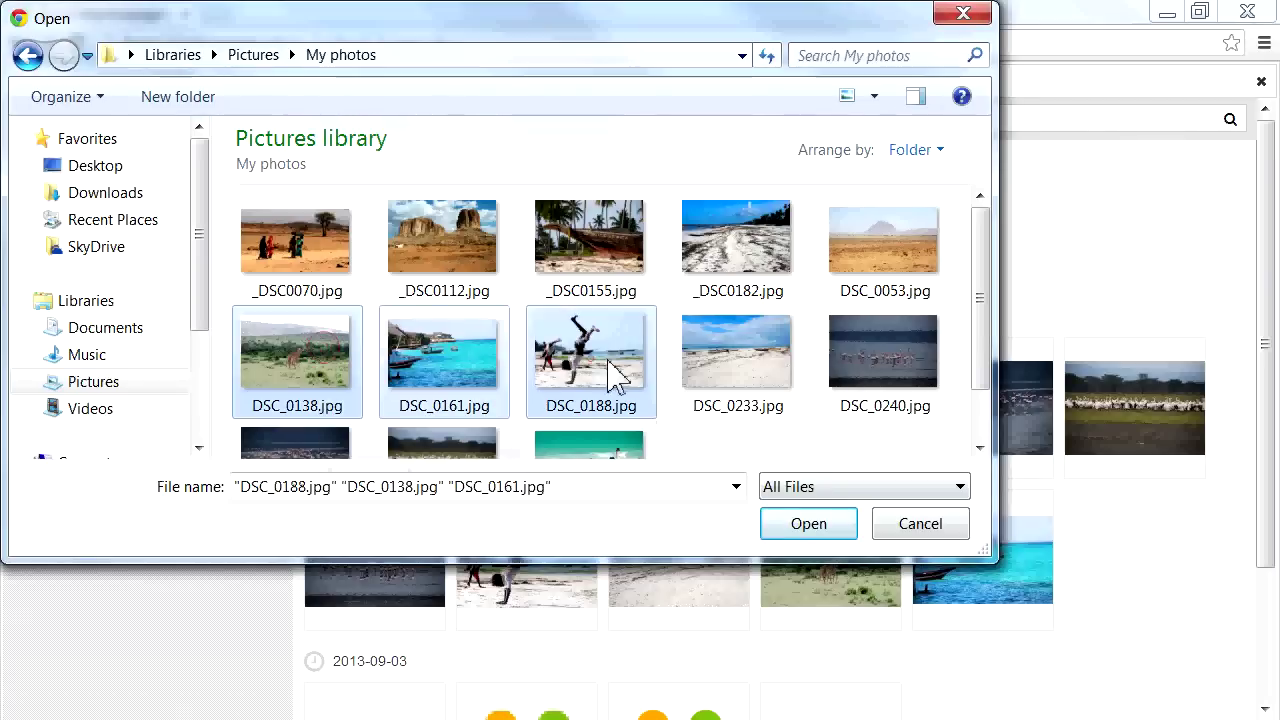
pyautogui.click(809, 523)
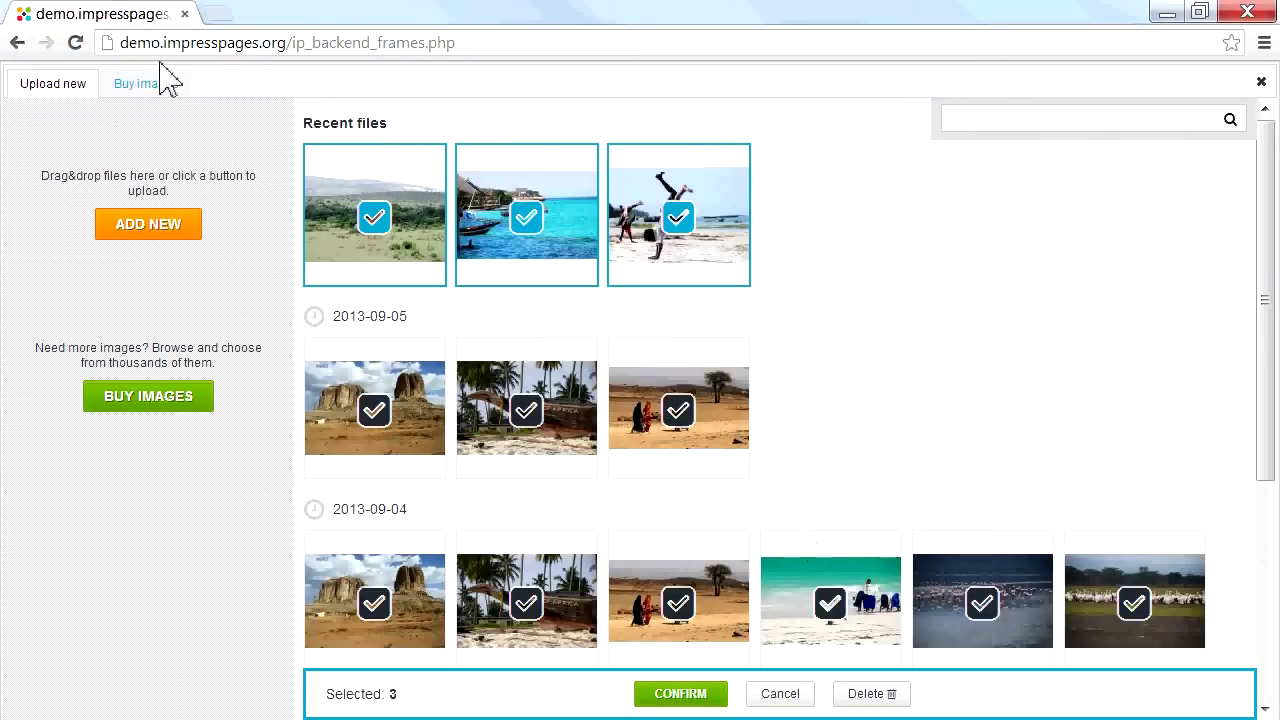
pyautogui.click(664, 694)
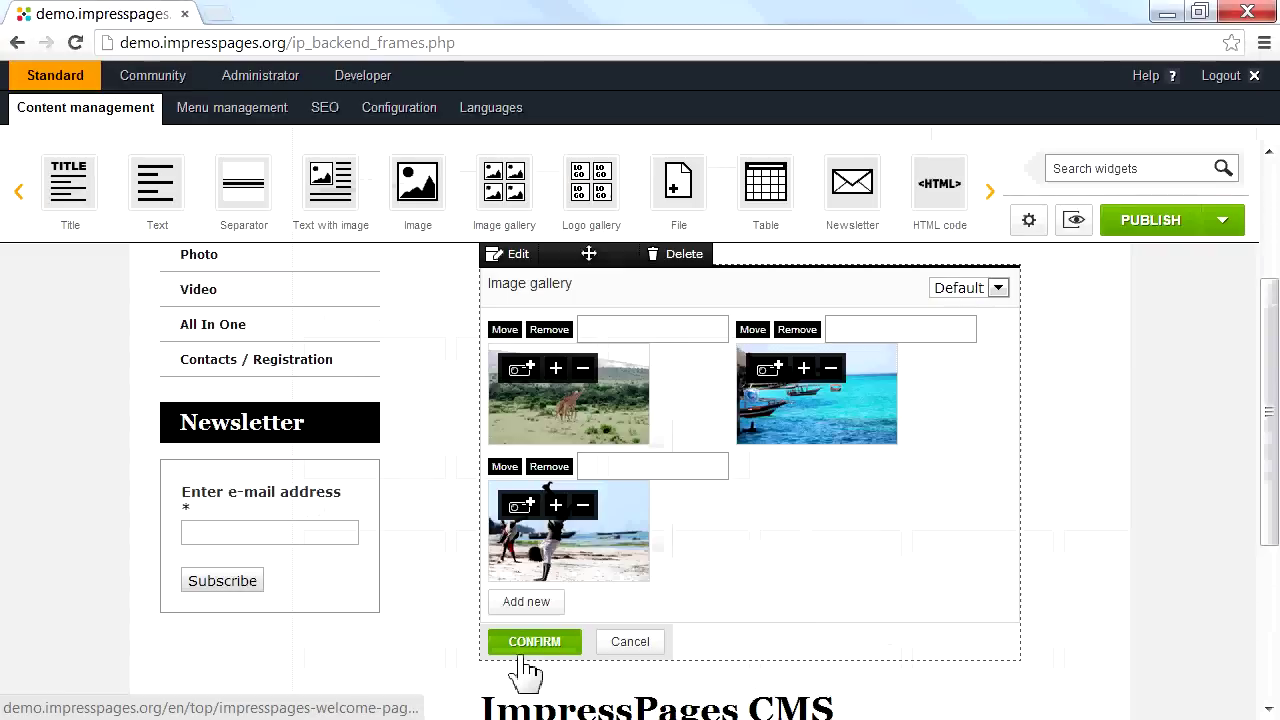
pyautogui.click(520, 652)
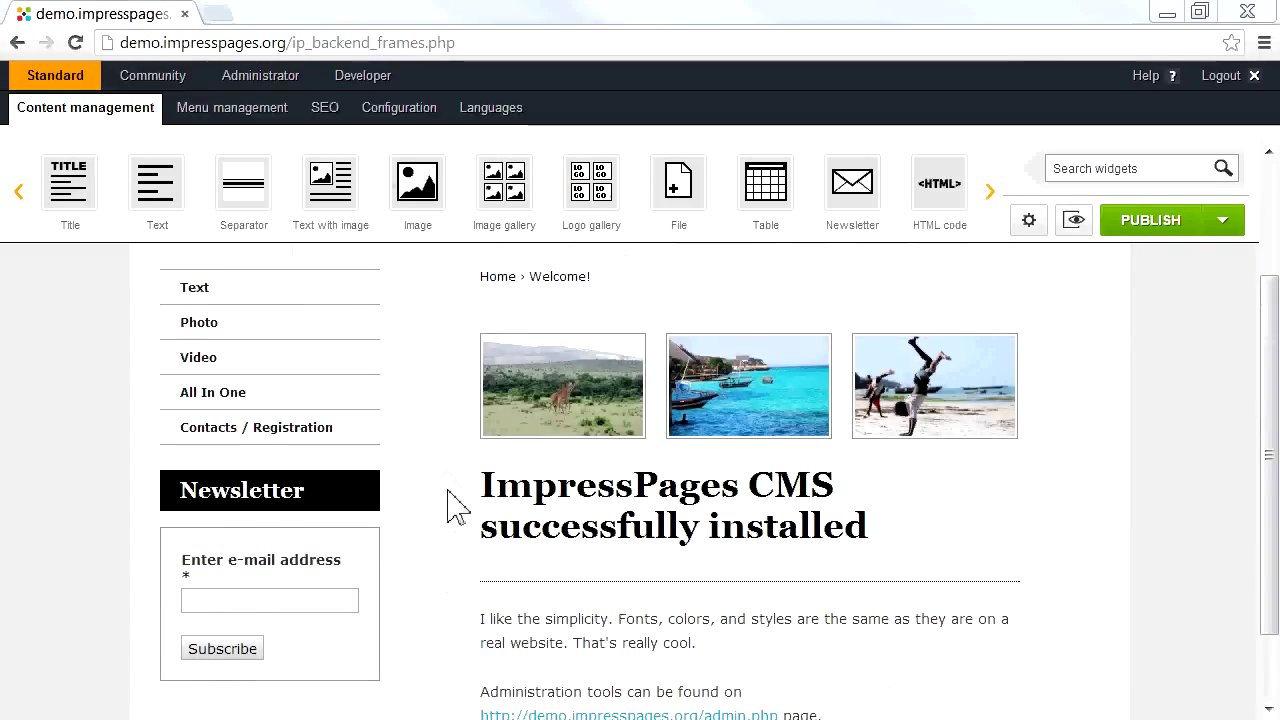
# Move the 'I like the simplicity' paragraph above the heading, just below the gallery.
pyautogui.scroll(-2, 455, 507)
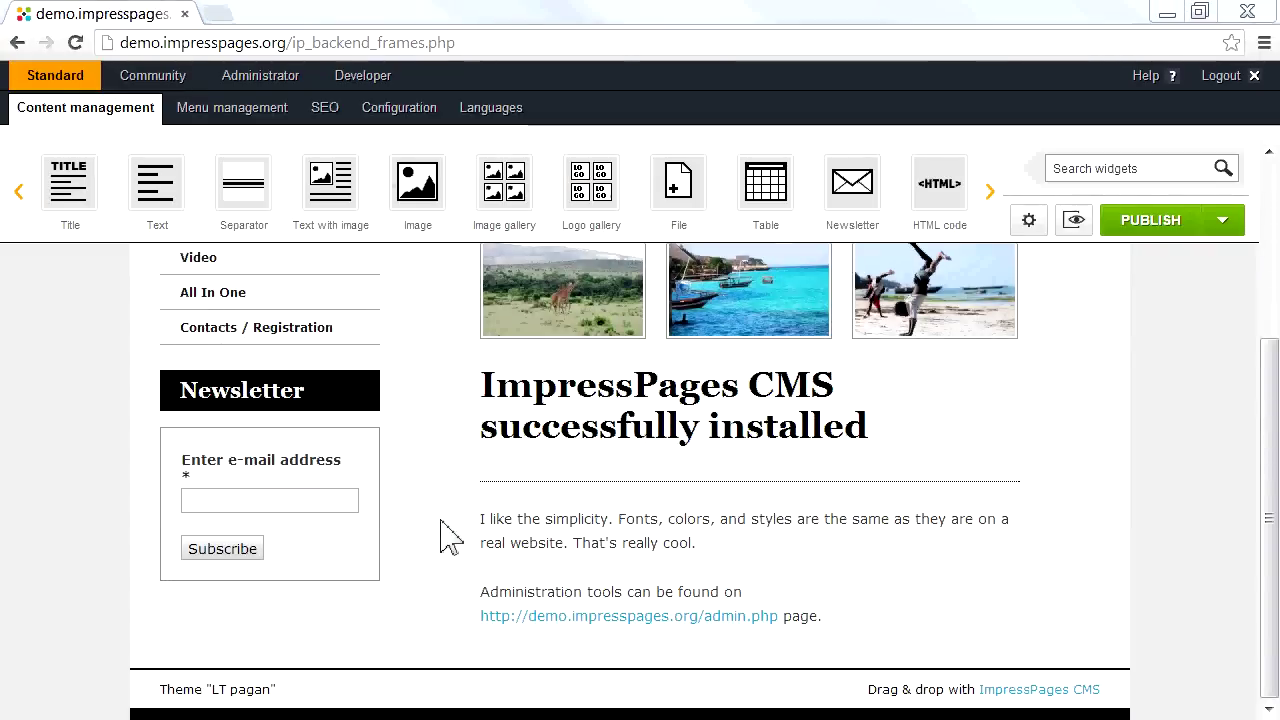
pyautogui.moveTo(744, 630)
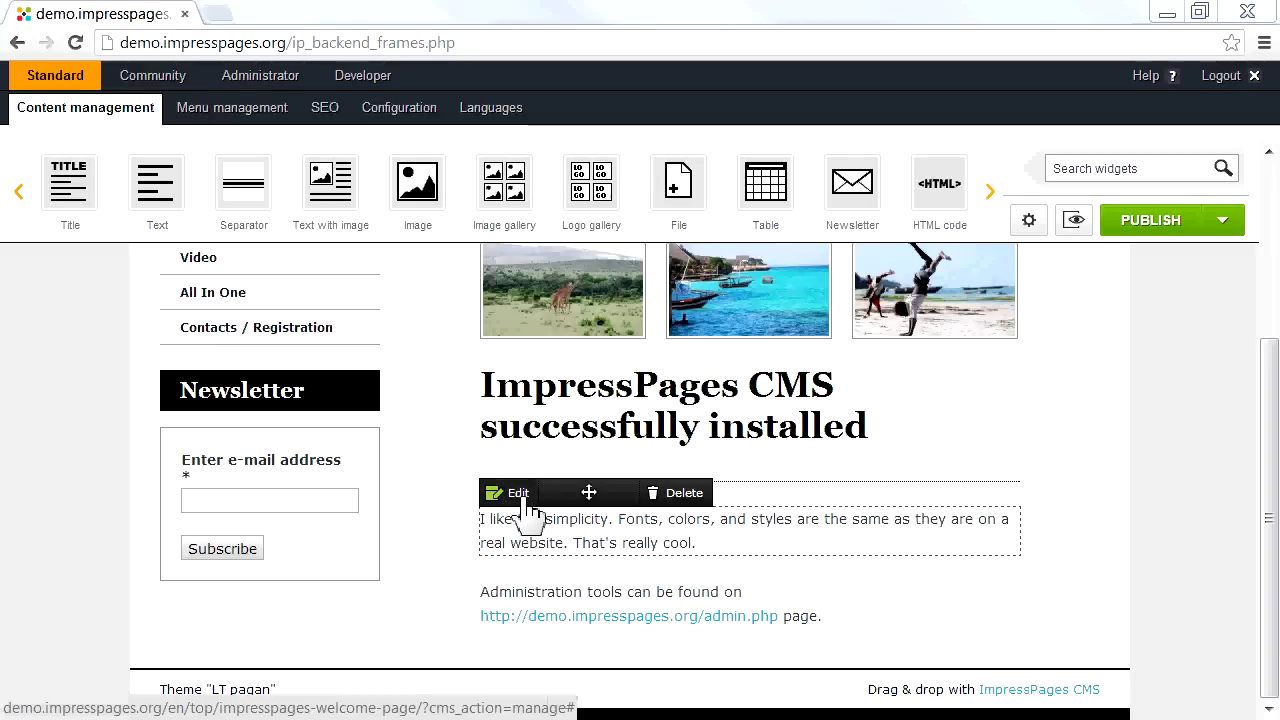
pyautogui.click(525, 506)
pyautogui.scroll(-1, 525, 510)
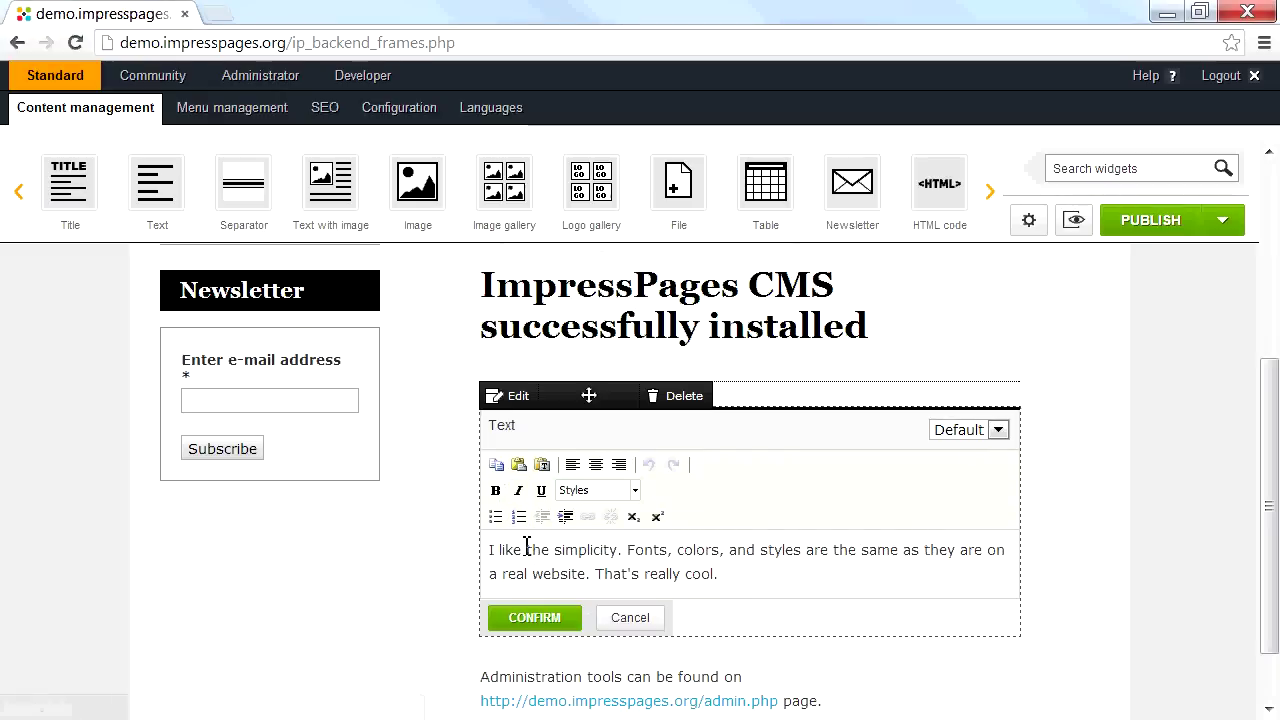
pyautogui.click(540, 618)
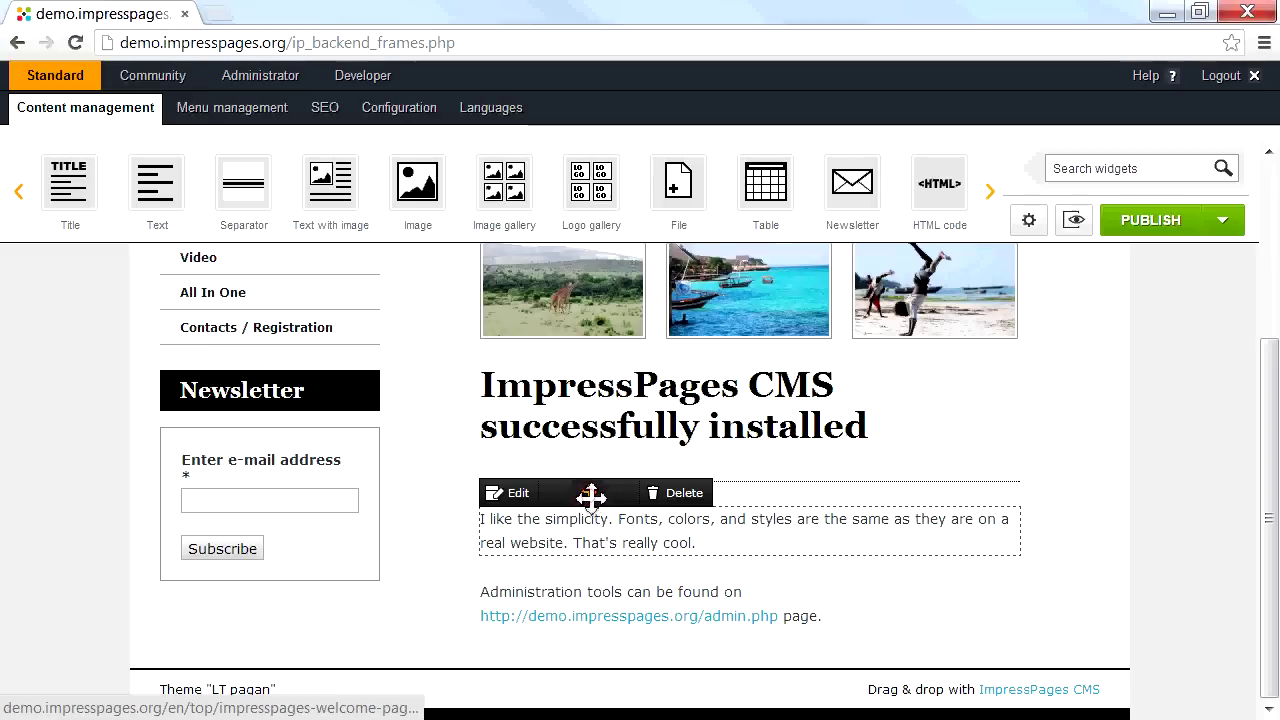
pyautogui.moveTo(591, 496)
pyautogui.mouseDown()
pyautogui.moveTo(601, 386)
pyautogui.moveTo(603, 400)
pyautogui.mouseUp()
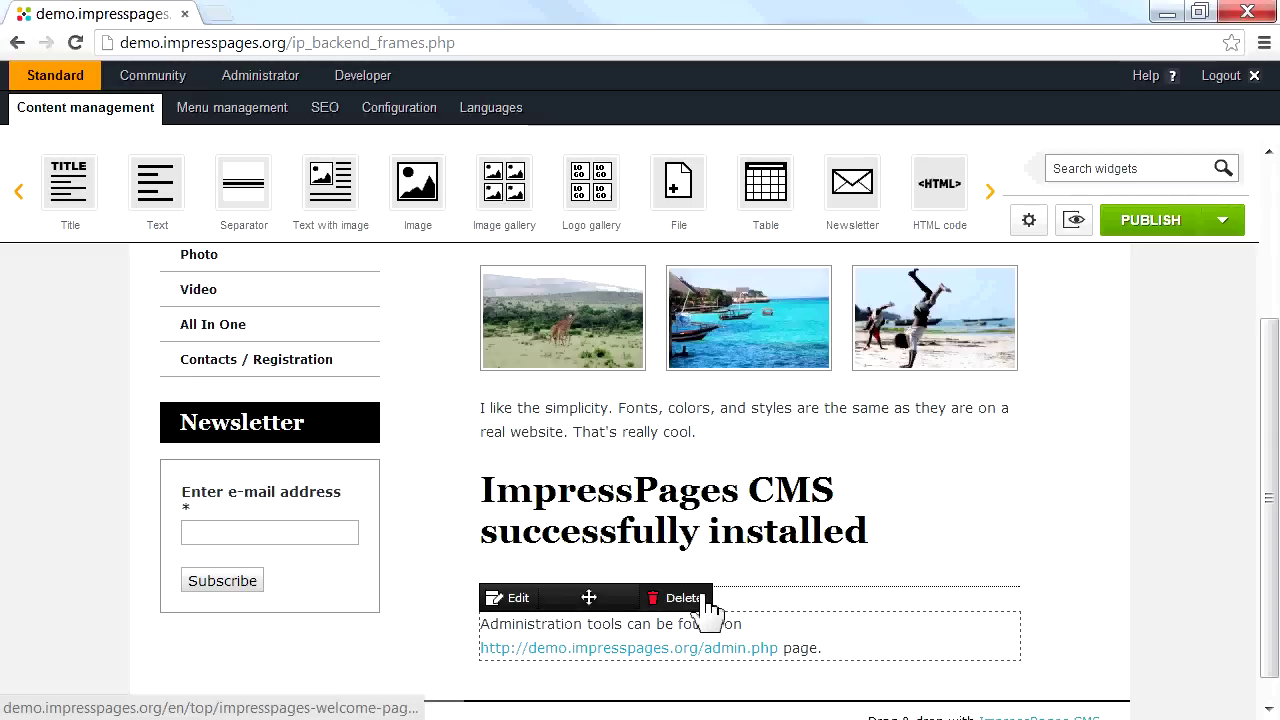
# Delete the Administration tools paragraph and log out of the admin area.
pyautogui.click(705, 603)
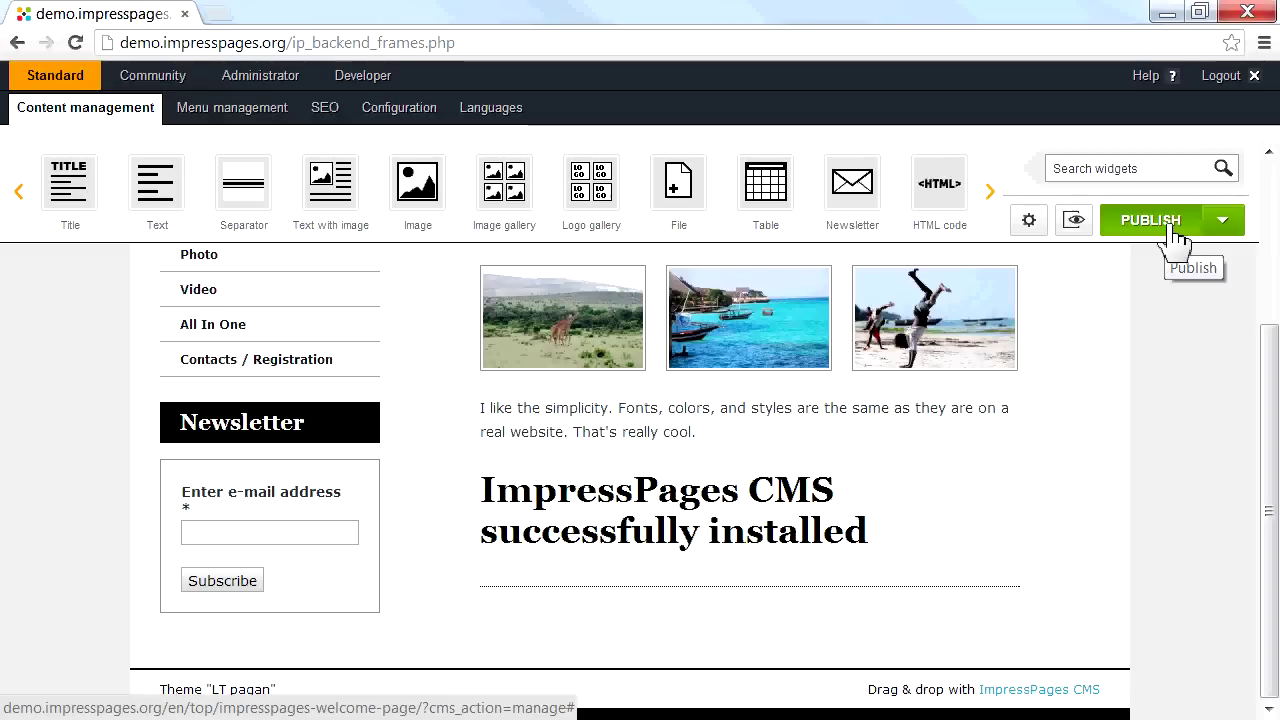
pyautogui.click(1220, 78)
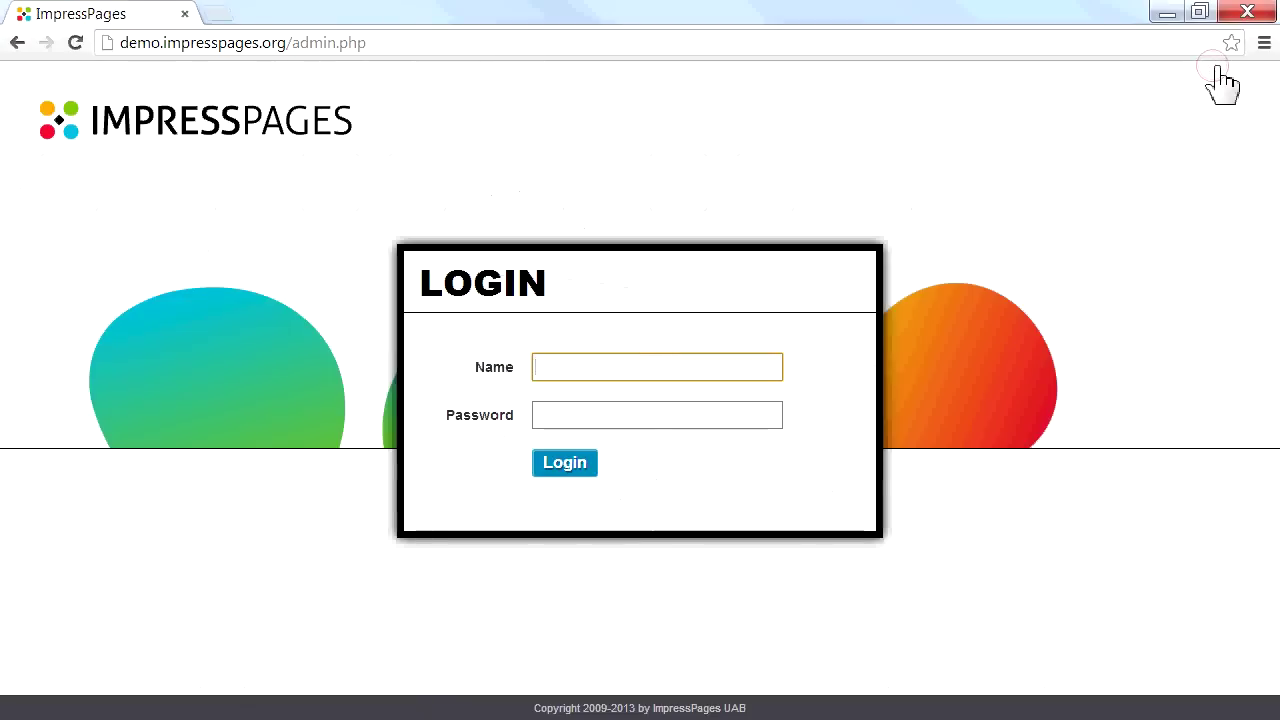